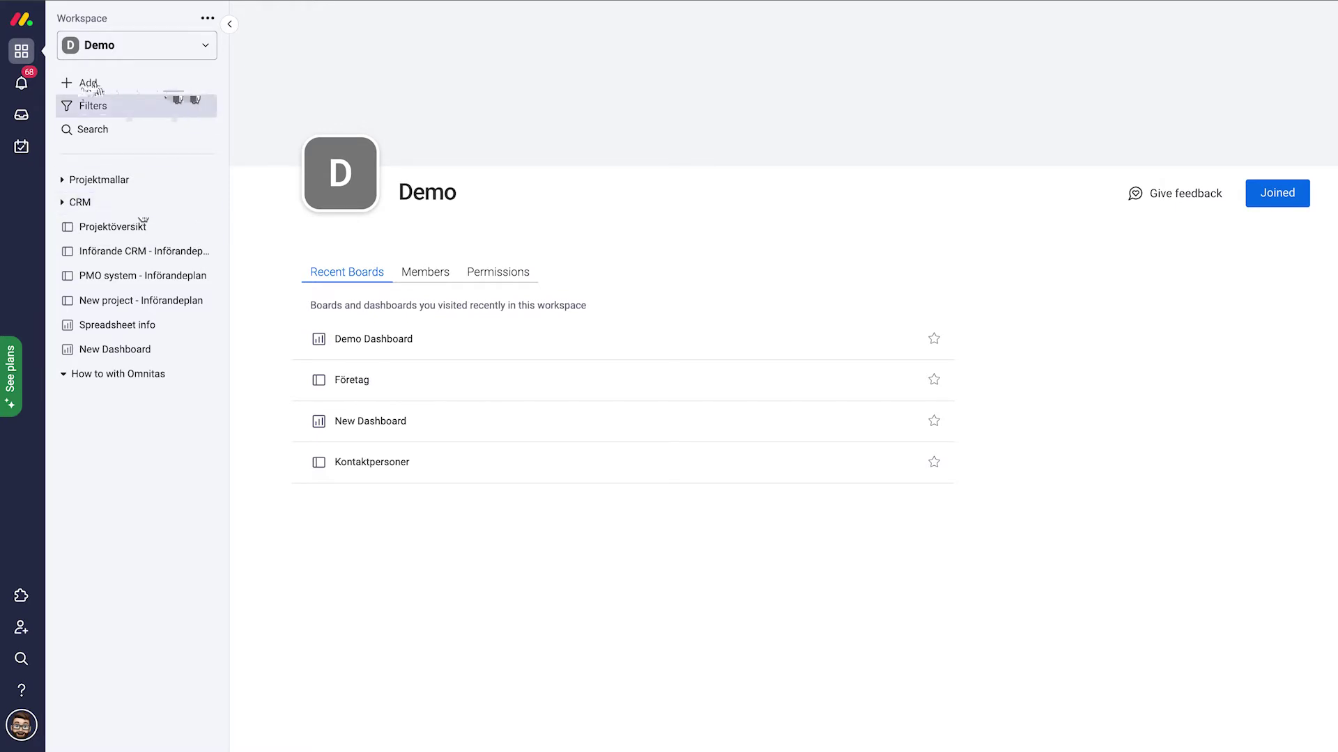
Step: Bring up the ⋯ options menu for the How to with Omnitas folder
click(85, 90)
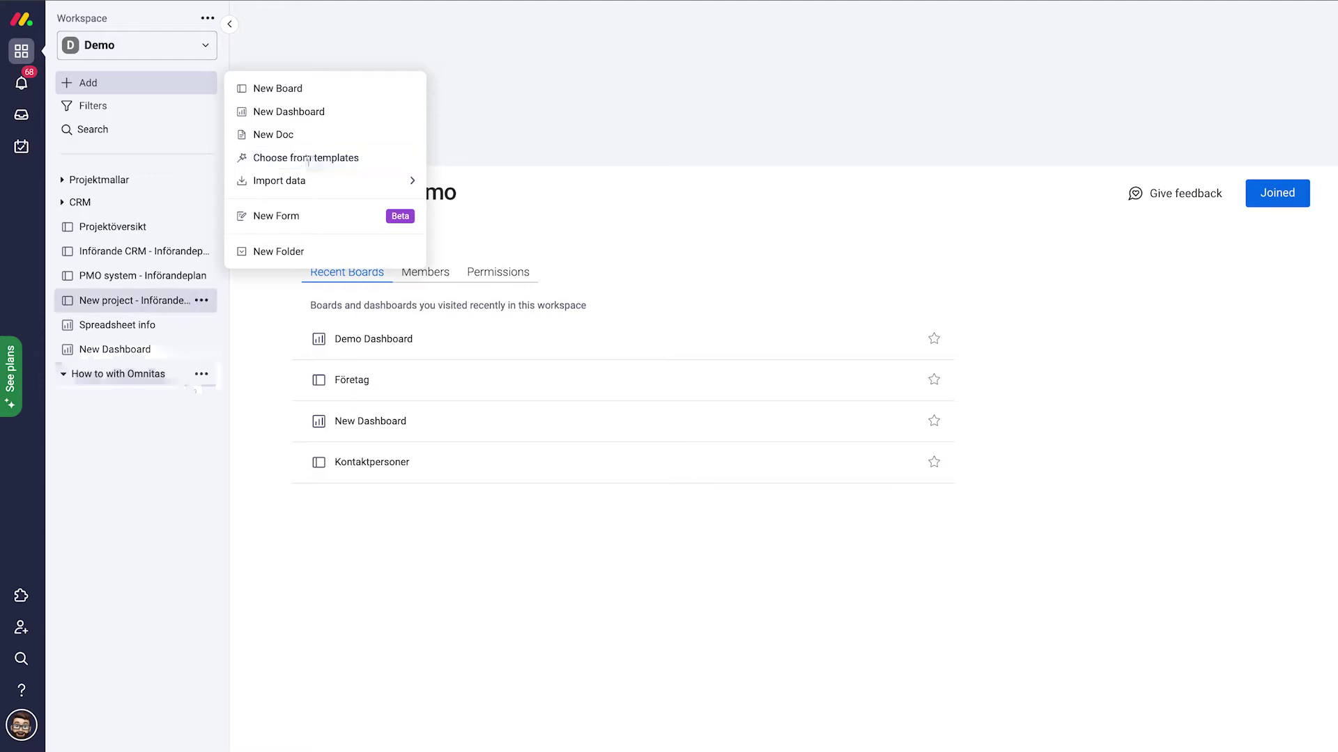
click(201, 375)
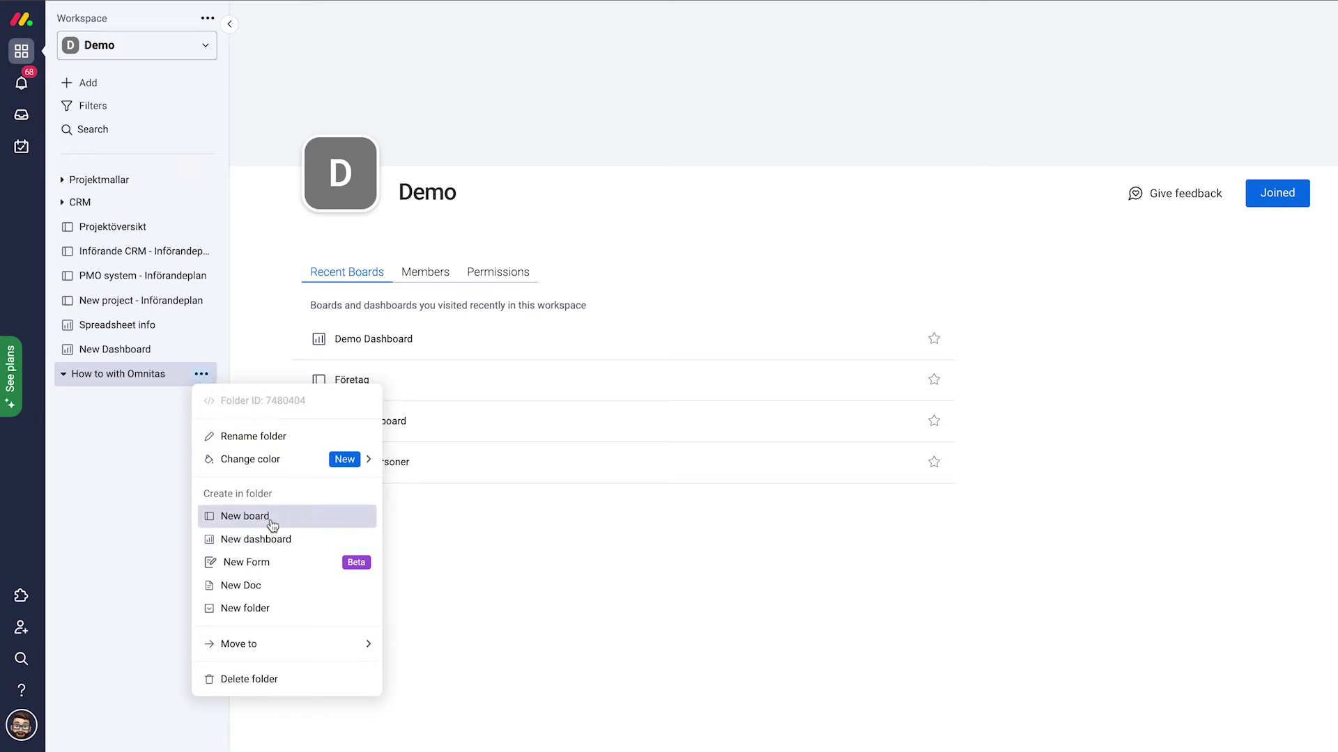
Step: Pick New board under Create in folder, opening the Start from scratch template
click(273, 525)
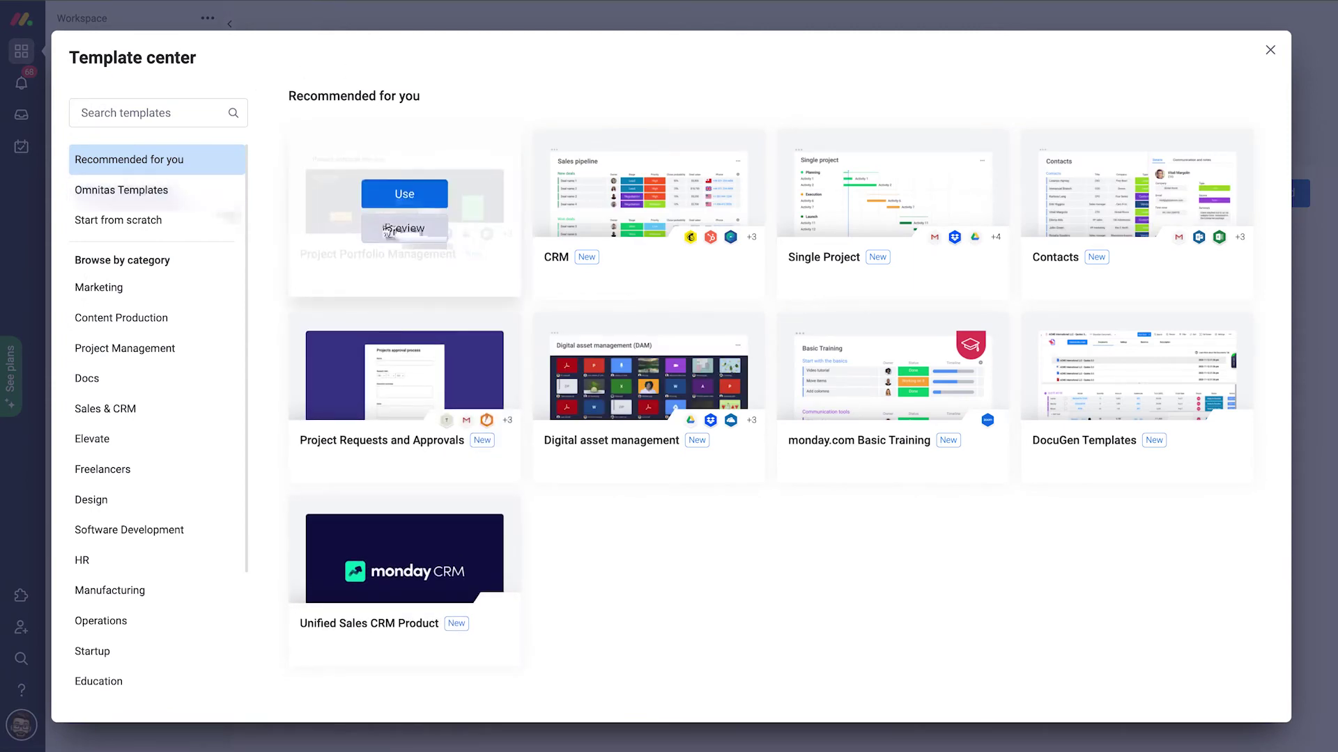
mouse_move(403, 212)
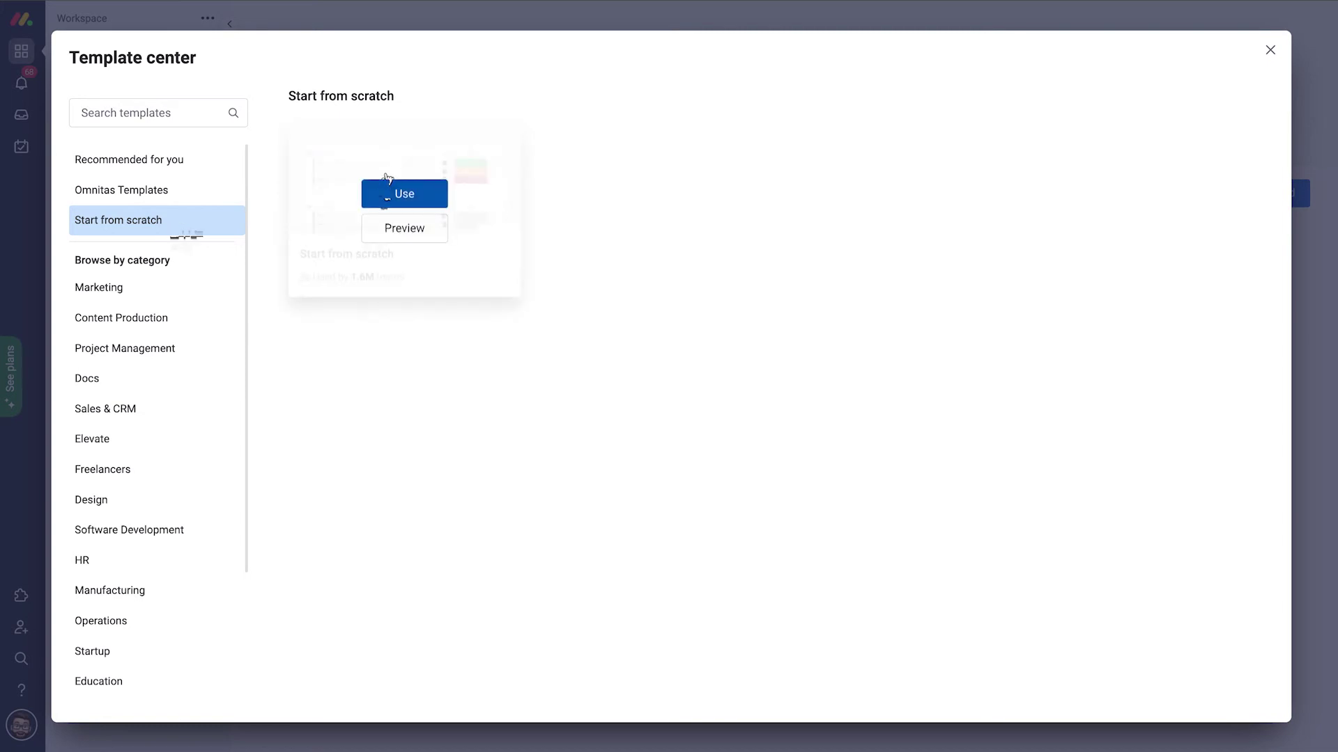
Step: Use the blank template to create a Main board named 'New Board' with Items
click(384, 197)
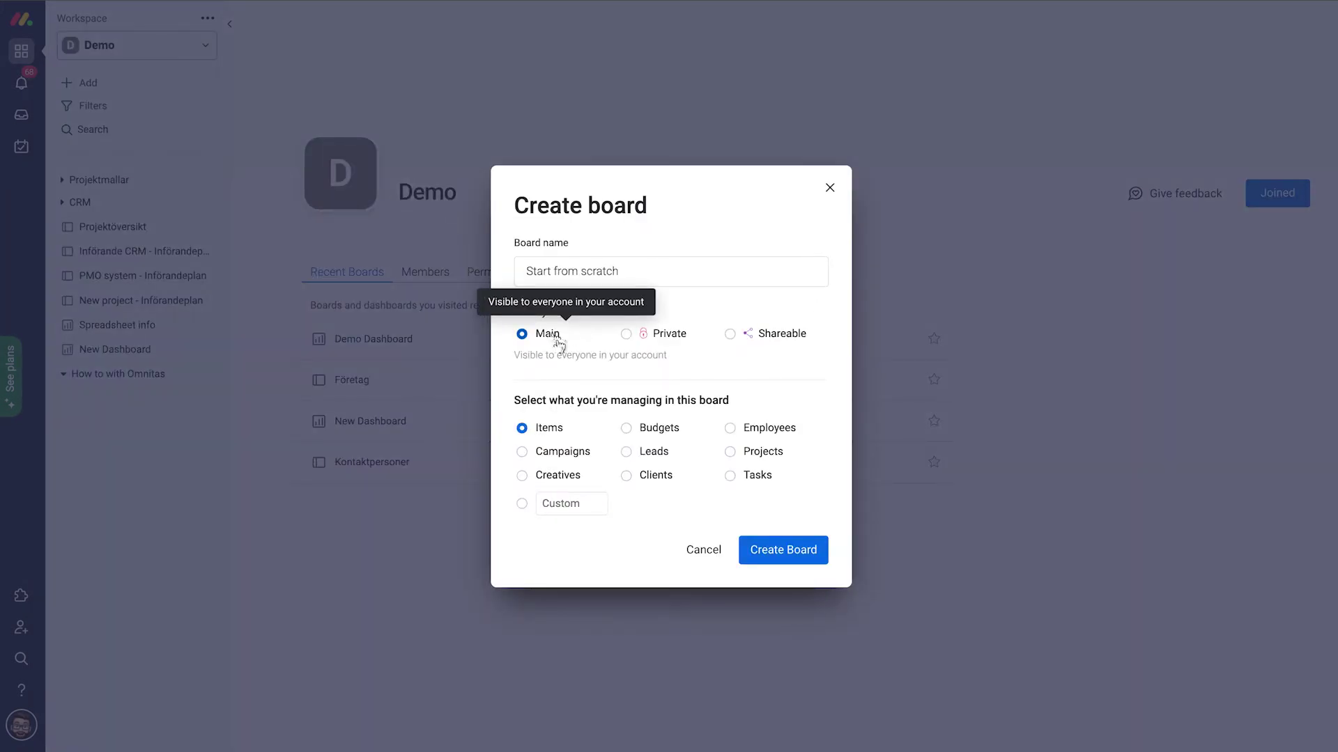
mouse_move(775, 333)
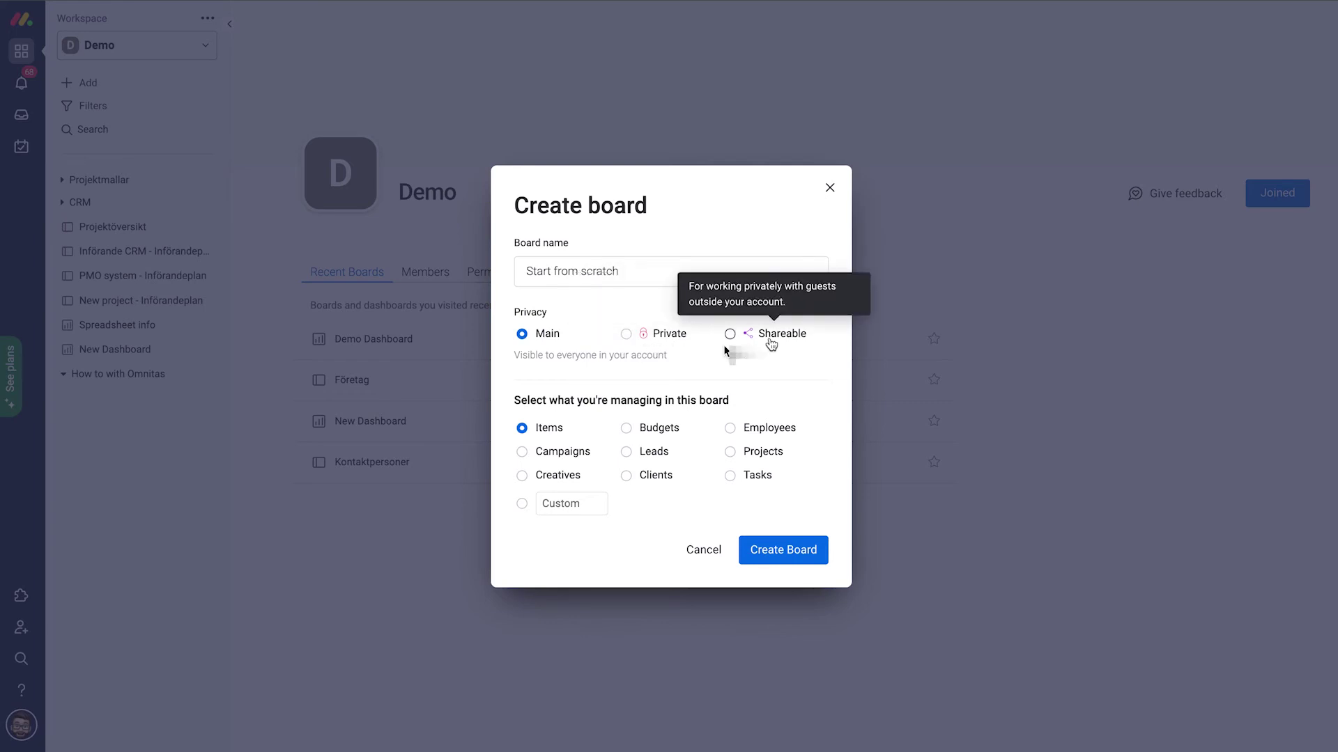
click(568, 275)
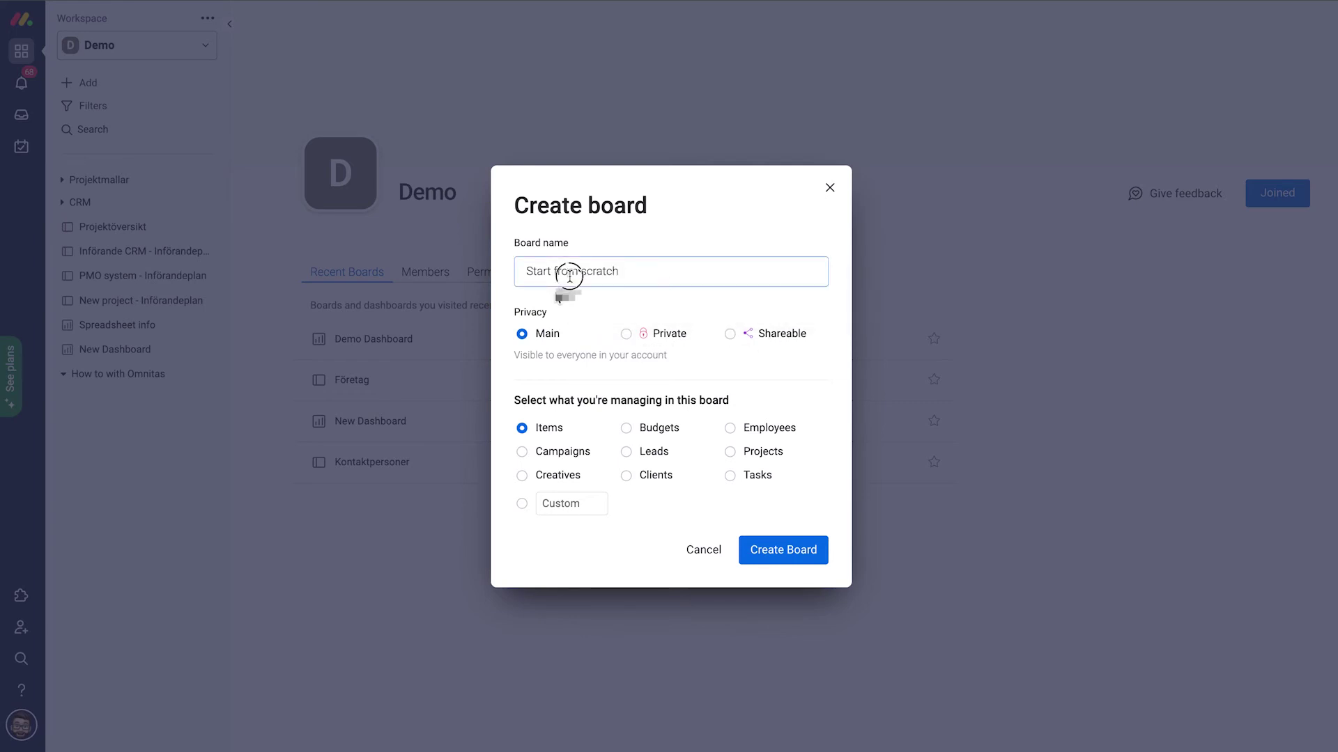
triple_click(569, 275)
text(New Board)
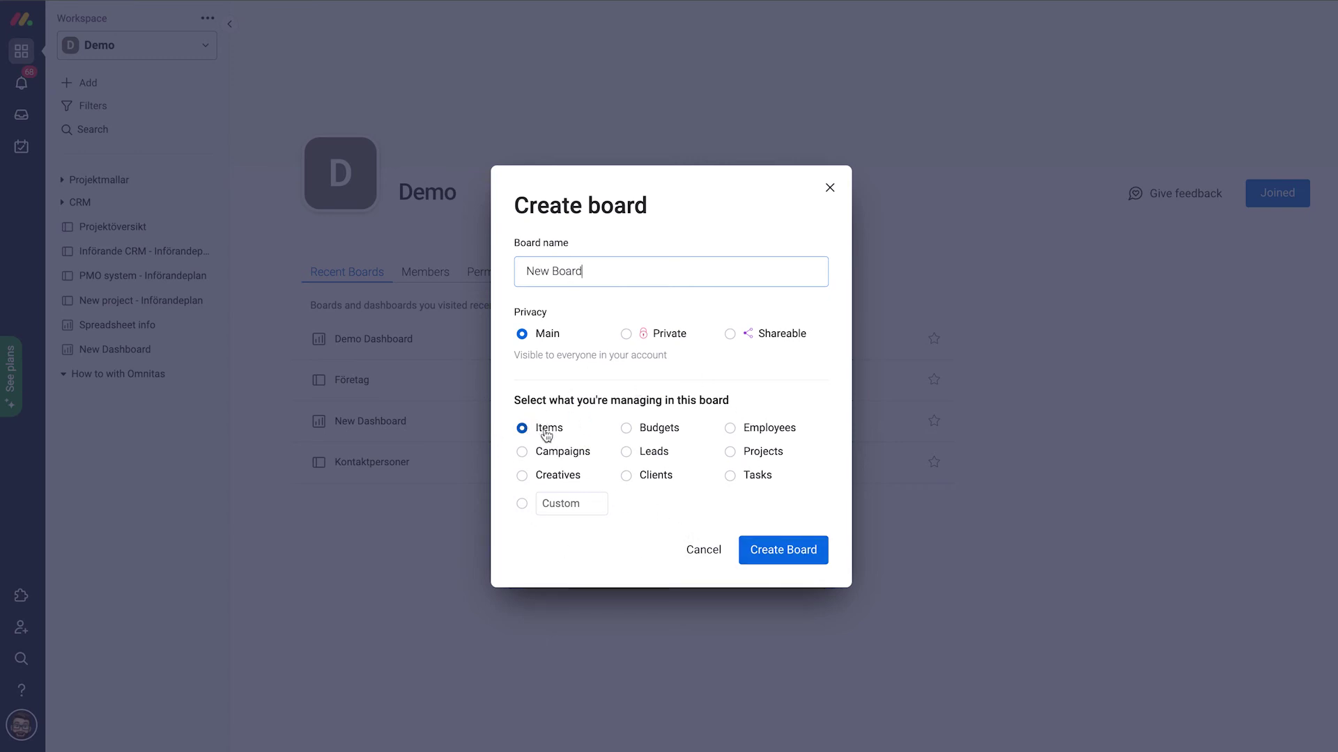
click(751, 550)
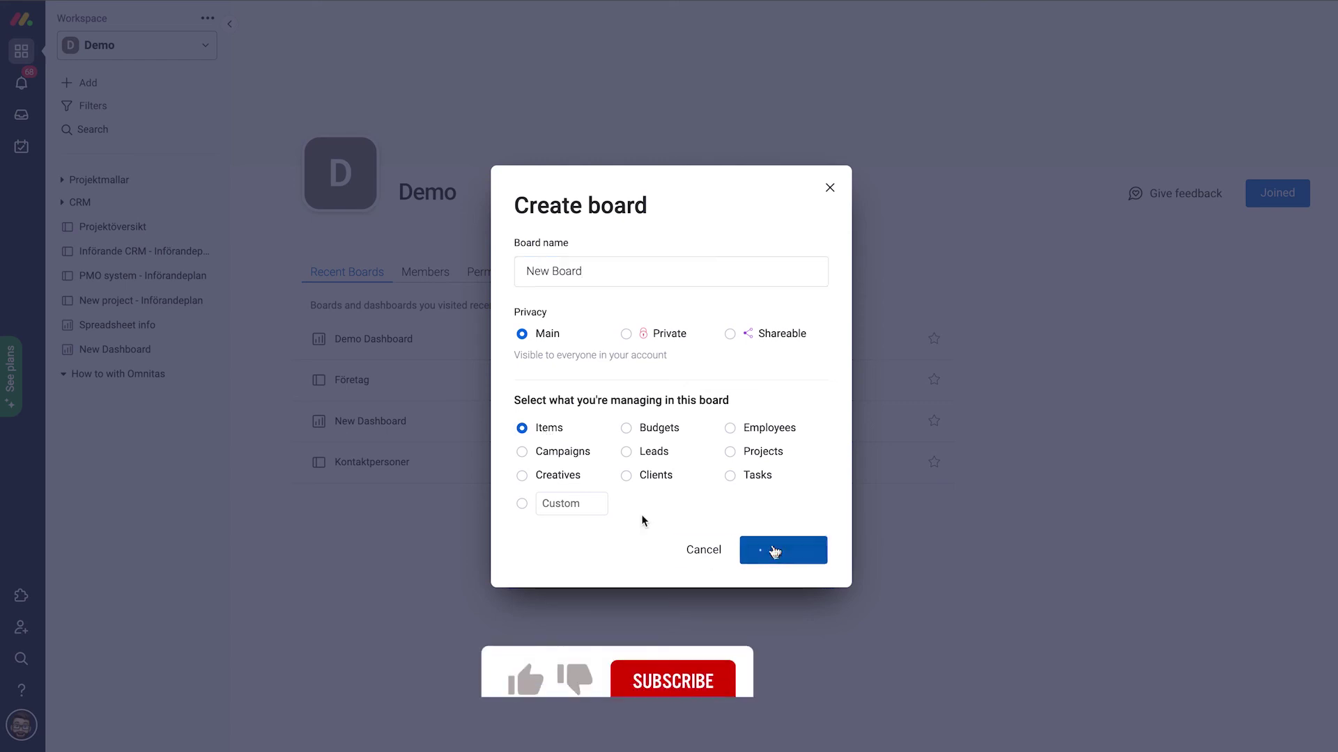